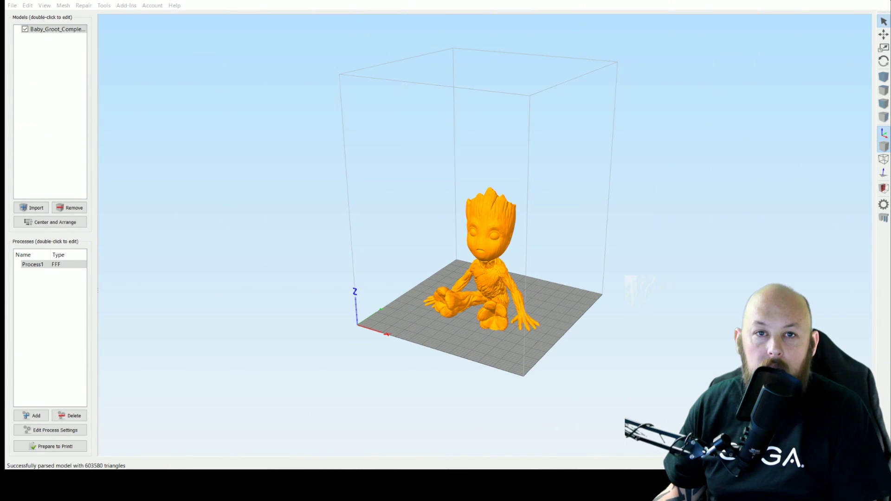
# Step: Zoom in and orbit around the Groot figure to inspect it up close
pyautogui.scroll(4, 577, 326)
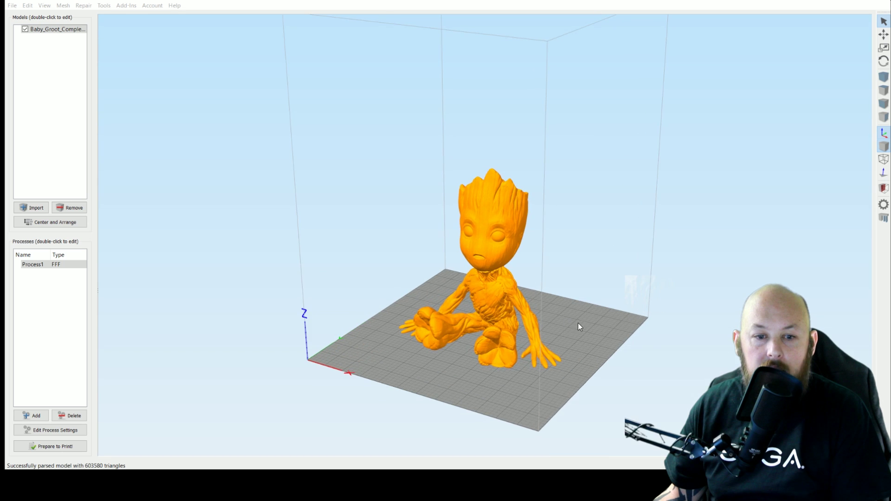
pyautogui.scroll(2, 580, 321)
pyautogui.scroll(-1, 588, 318)
pyautogui.scroll(3, 600, 297)
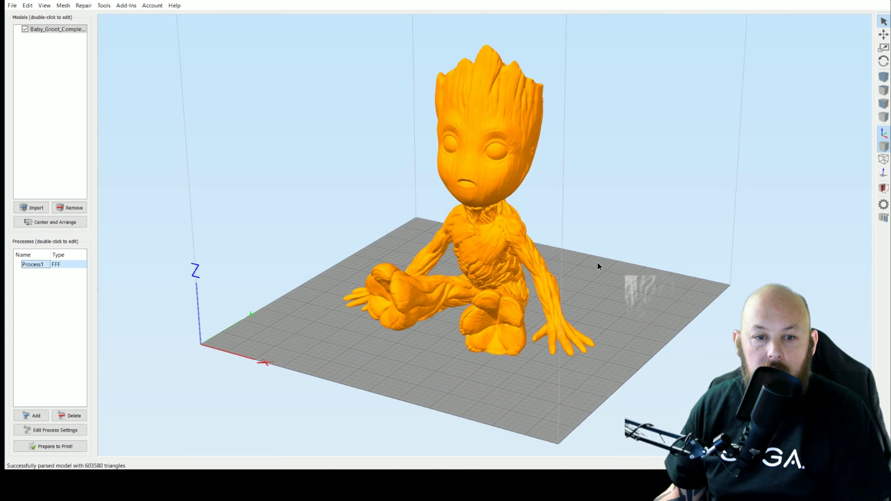
pyautogui.moveTo(598, 266); pyautogui.dragTo(633, 312)
pyautogui.scroll(-5, 651, 302)
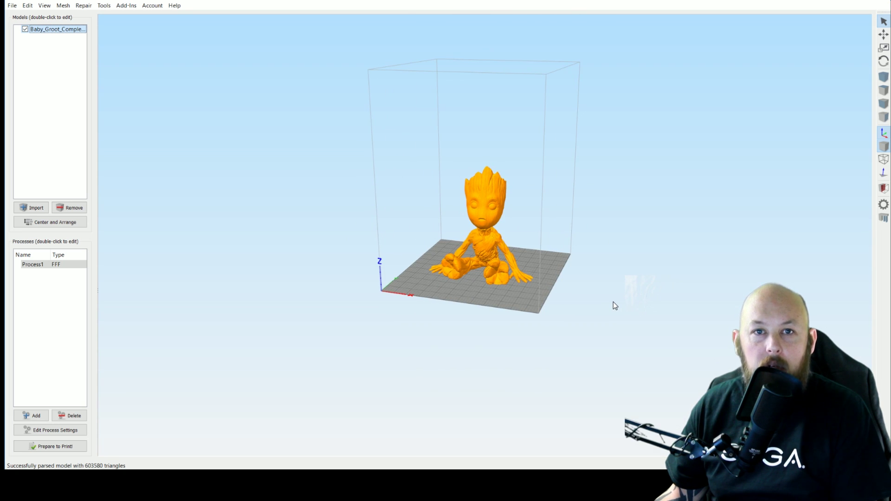
pyautogui.scroll(5, 613, 297)
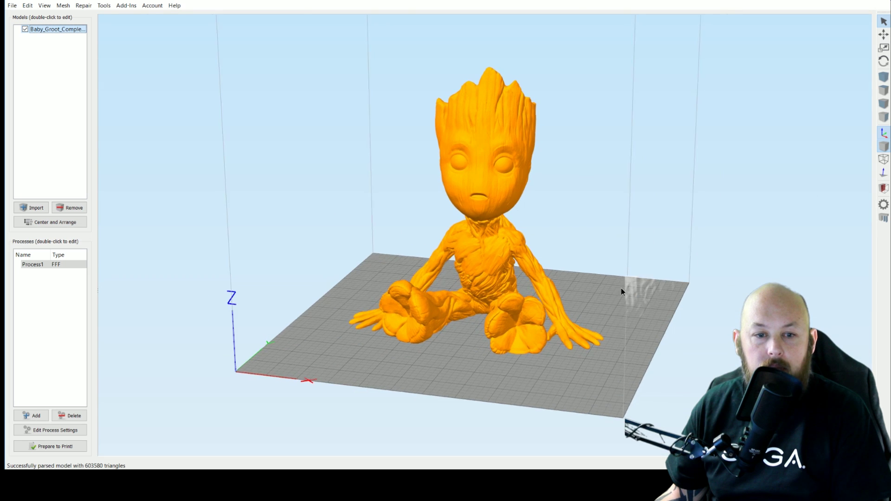
pyautogui.moveTo(621, 292); pyautogui.dragTo(628, 290)
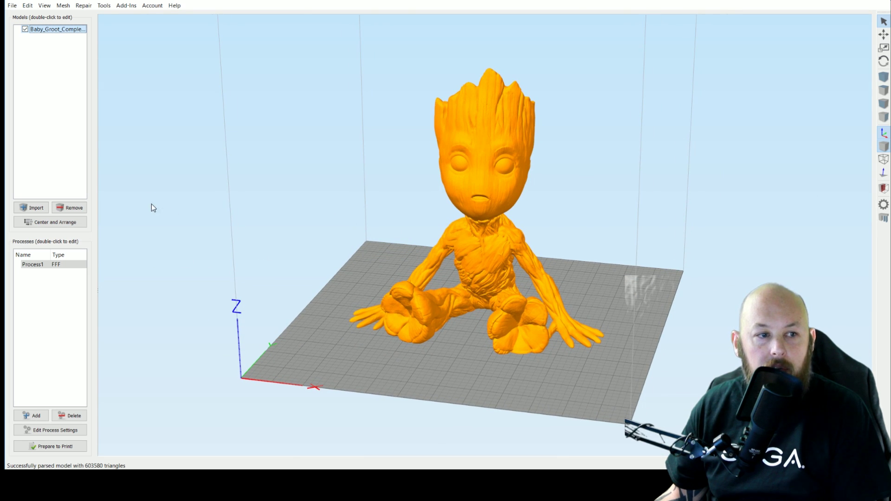
pyautogui.click(46, 430)
# Step: Keep the CR-10 extrusion width on Manual at 0.40 mm
pyautogui.moveTo(344, 72); pyautogui.dragTo(394, 45)
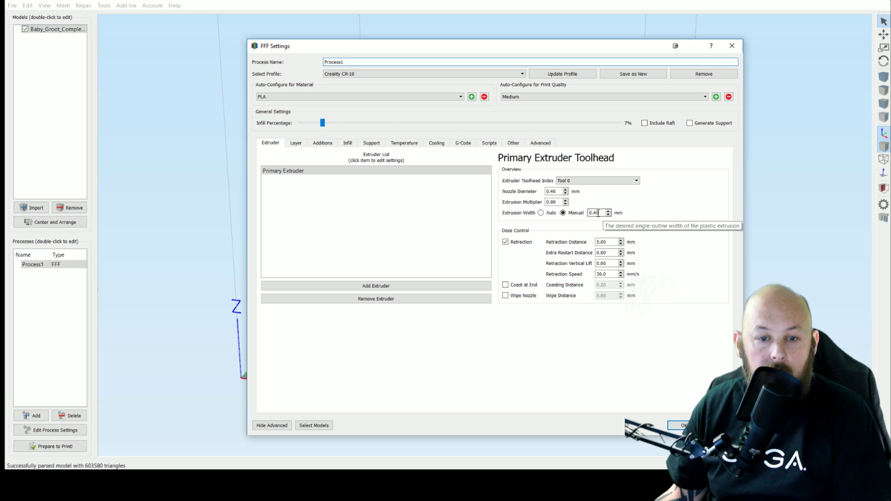
pyautogui.click(541, 213)
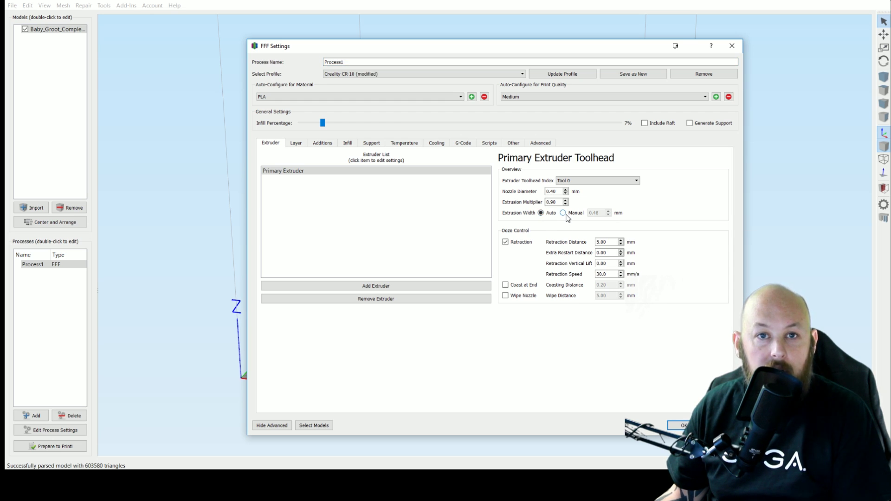
pyautogui.click(563, 213)
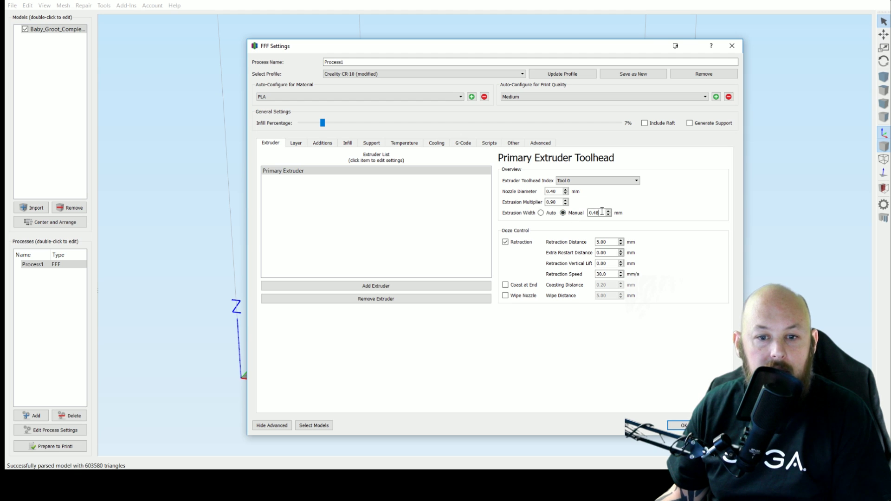
pyautogui.press('BackSpace')
pyautogui.write('0')
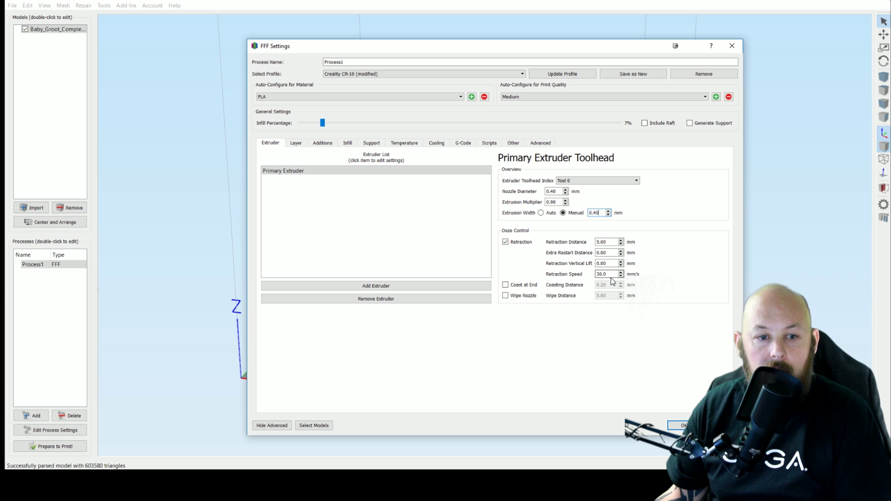
pyautogui.click(298, 143)
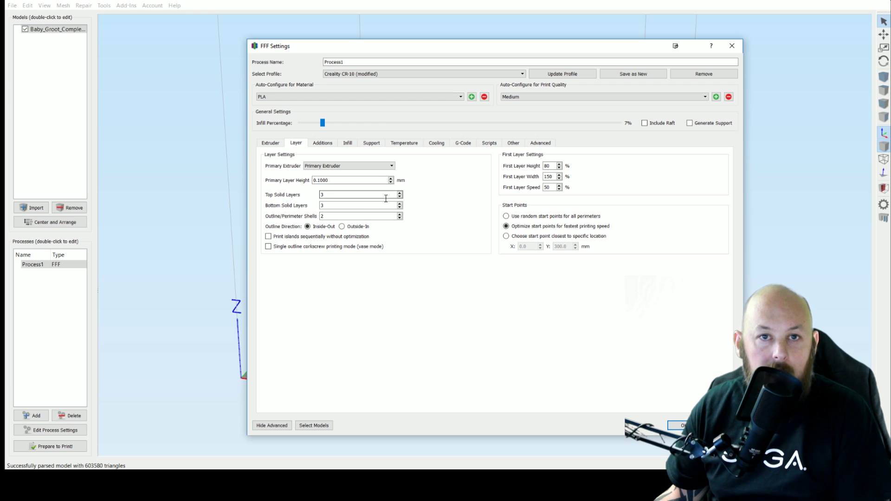
# Step: Raise Top Solid Layers and Bottom Solid Layers from 3 to 5
pyautogui.click(400, 193)
pyautogui.click(400, 193)
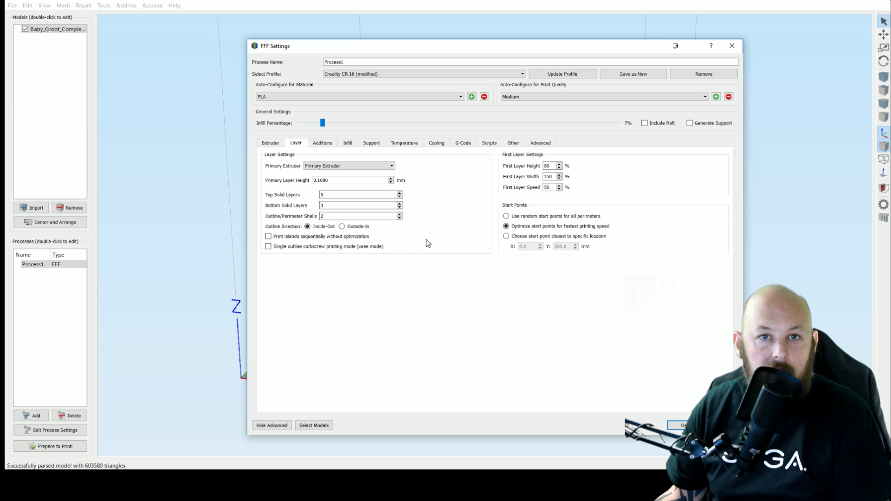
pyautogui.click(400, 205)
pyautogui.click(400, 204)
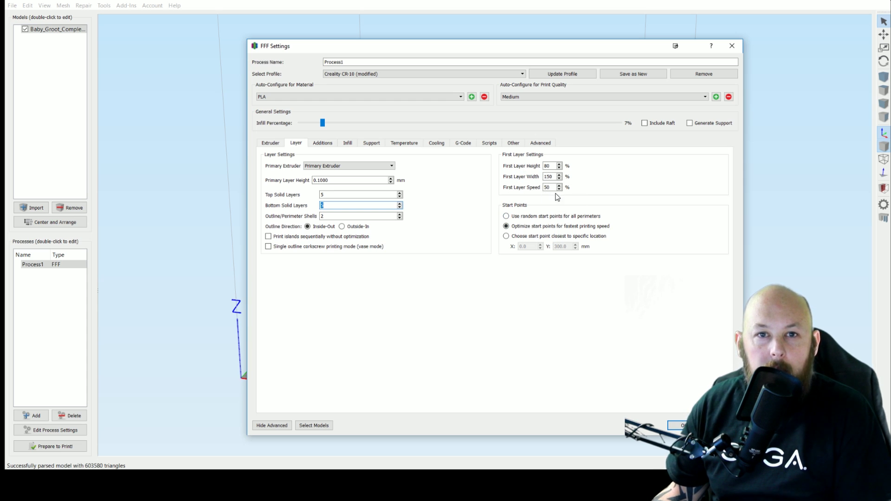
pyautogui.click(551, 165)
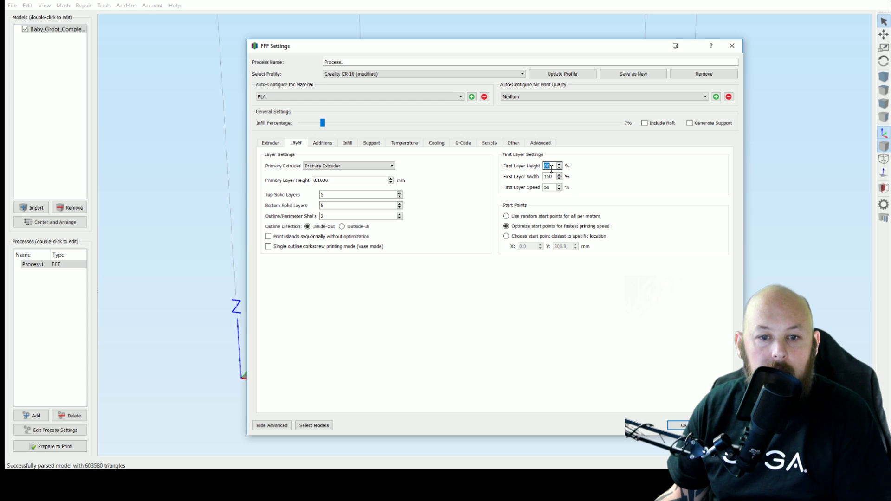
pyautogui.click(550, 165)
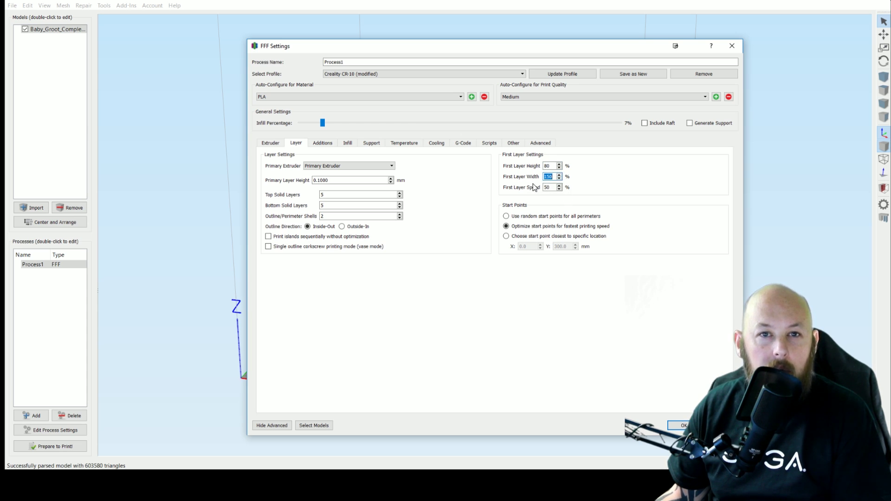
pyautogui.click(550, 177)
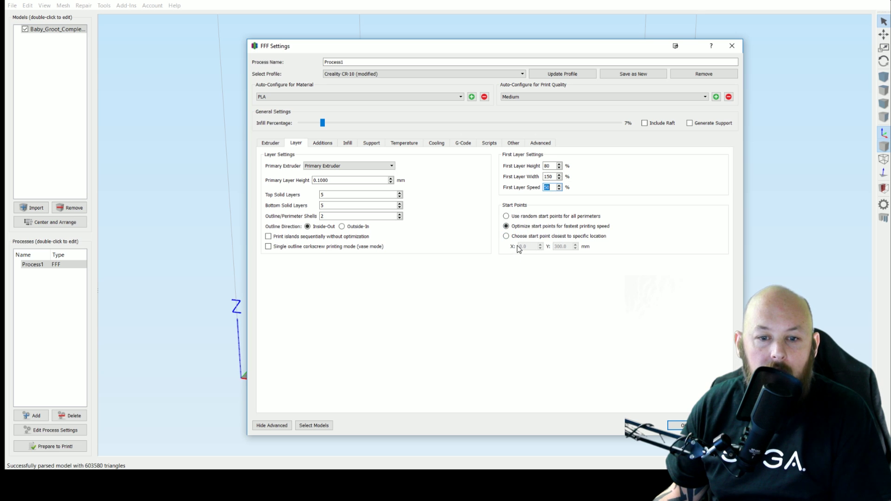
# Step: Start each layer at the point closest to X 0, Y 300
pyautogui.click(526, 219)
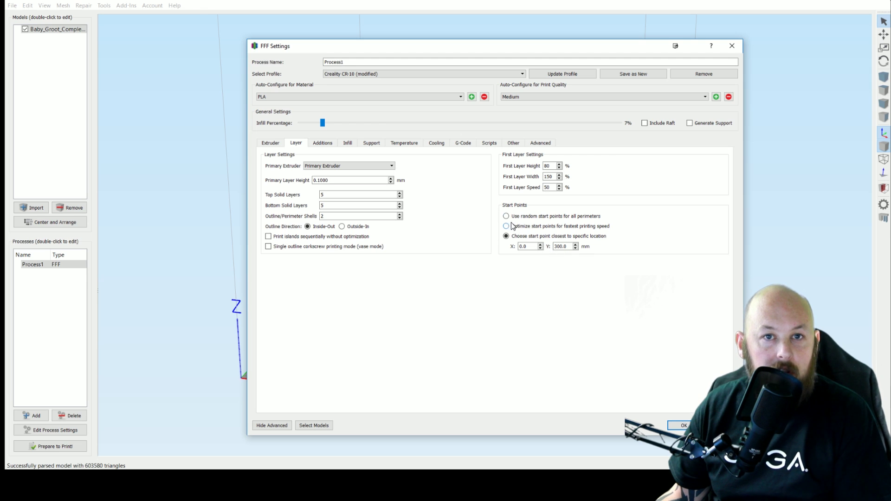
pyautogui.click(340, 142)
pyautogui.click(325, 142)
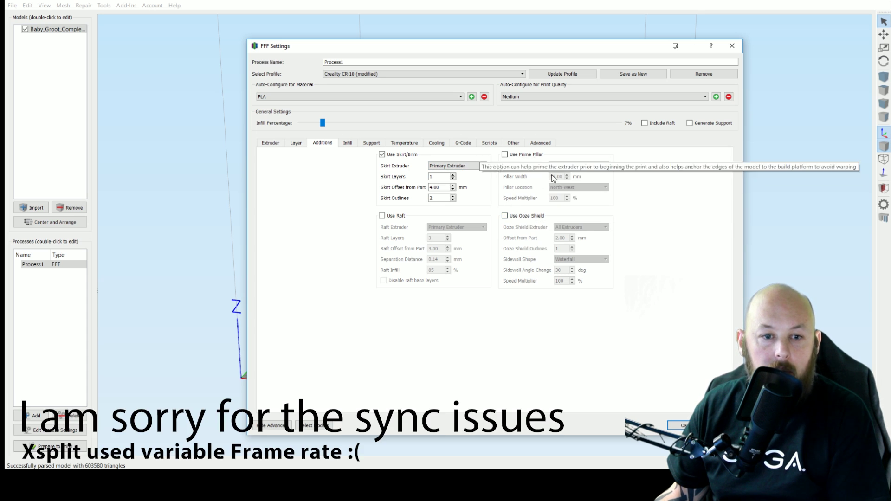
# Step: Review infill and support settings and the primary extruder's 200 °C temperature setpoint
pyautogui.click(349, 144)
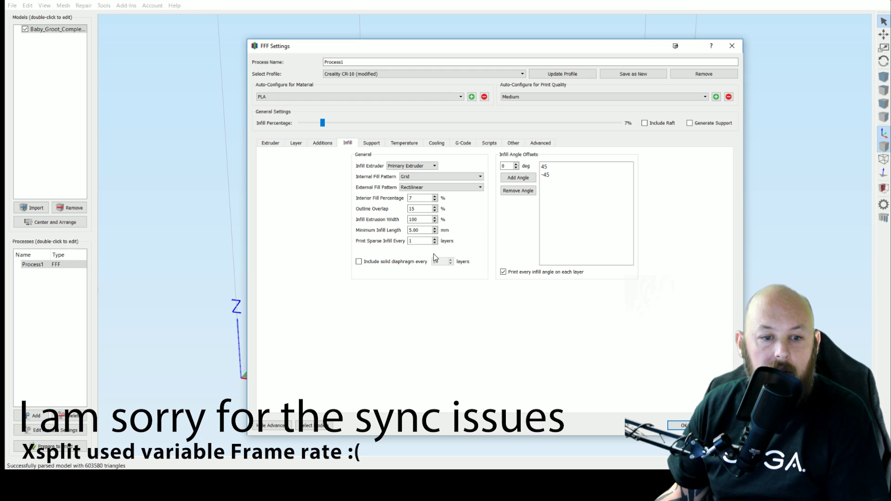
pyautogui.click(371, 145)
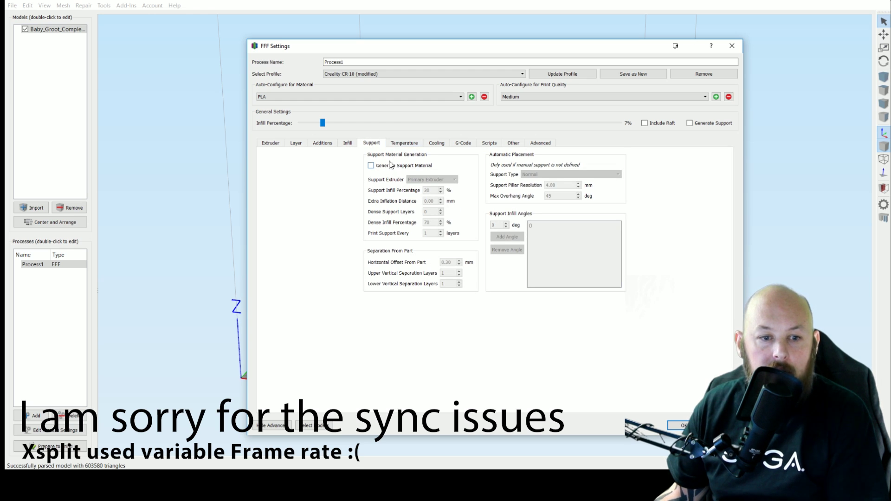
pyautogui.click(404, 143)
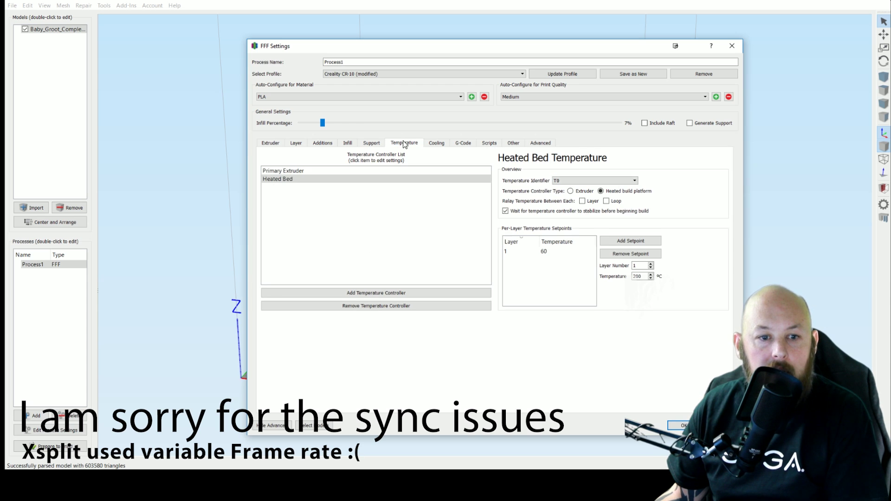
pyautogui.click(330, 173)
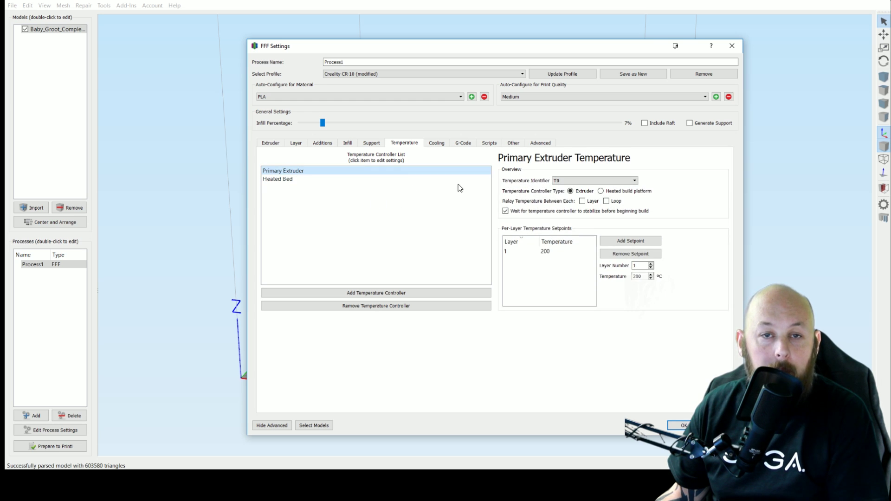
pyautogui.click(438, 143)
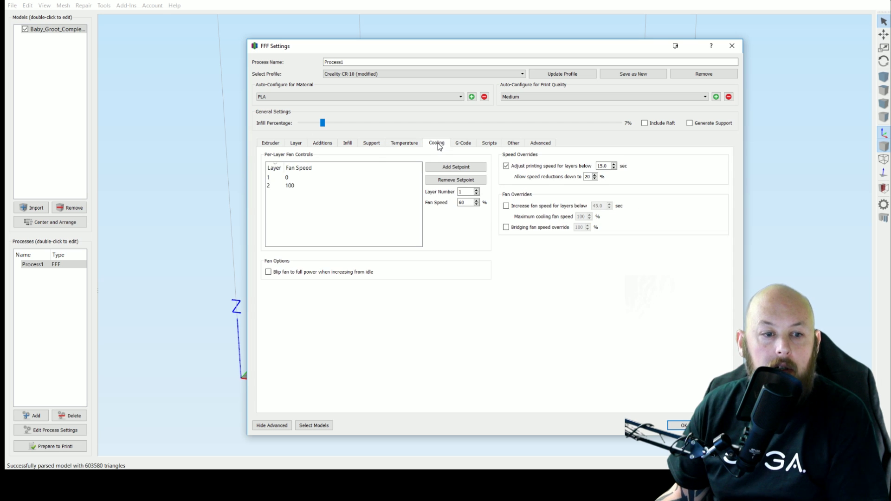
# Step: Change the layer 2 fan speed setpoint to 50%
pyautogui.click(313, 185)
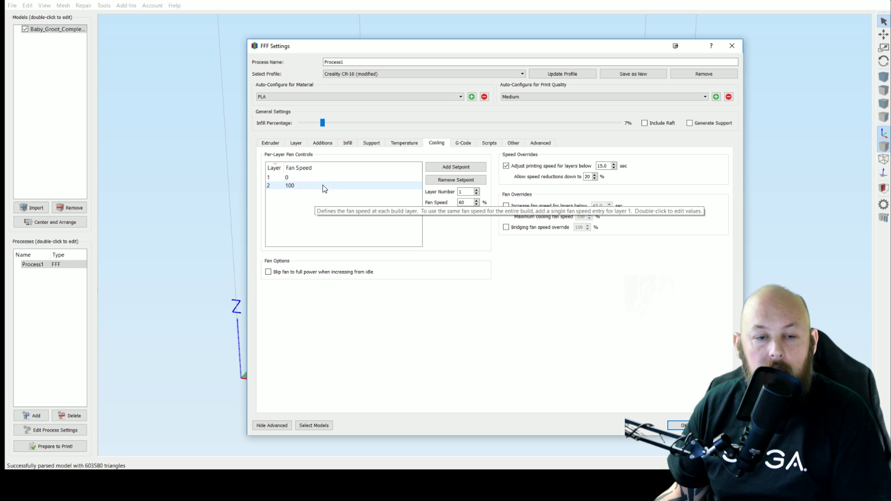
pyautogui.click(309, 186)
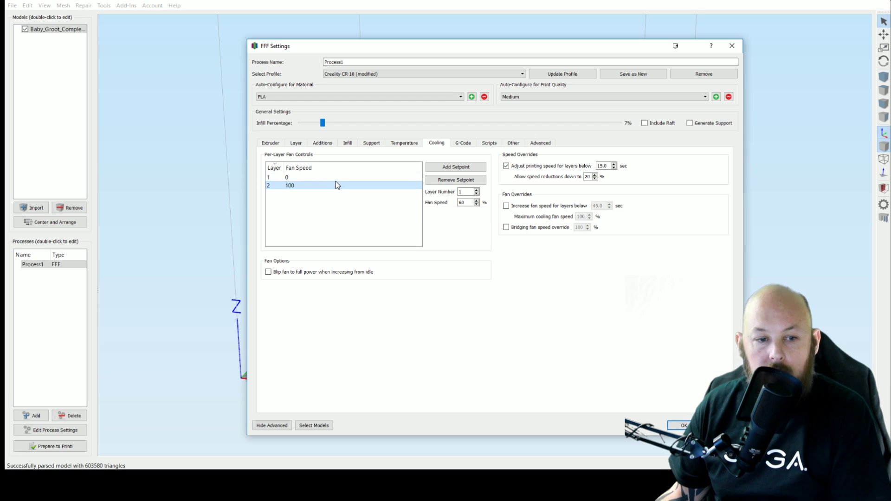
pyautogui.write('50')
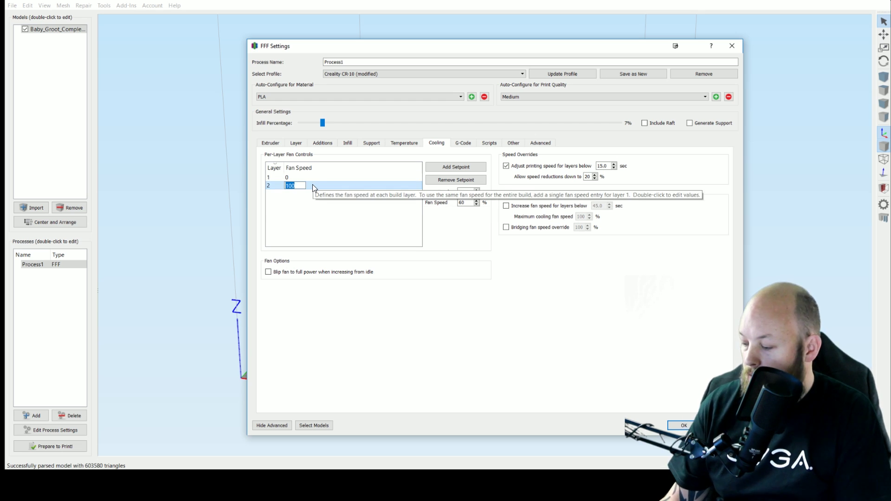
# Step: Add a fan setpoint at layer 5 with 100% fan speed
pyautogui.click(464, 170)
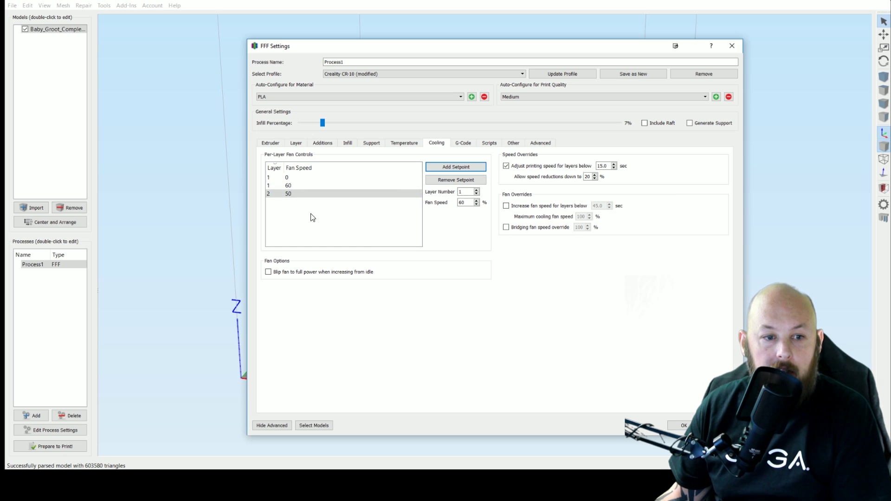
pyautogui.doubleClick(271, 185)
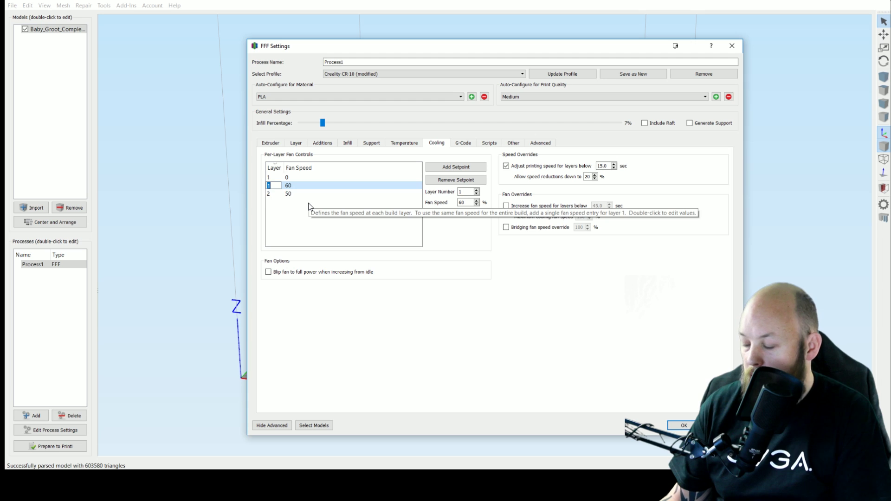
pyautogui.write('5')
pyautogui.press('Return')
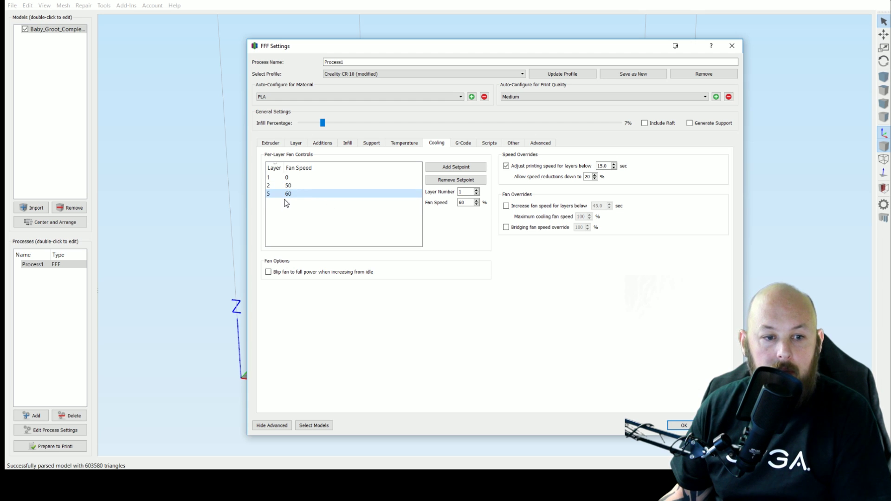
pyautogui.doubleClick(290, 194)
pyautogui.write('10')
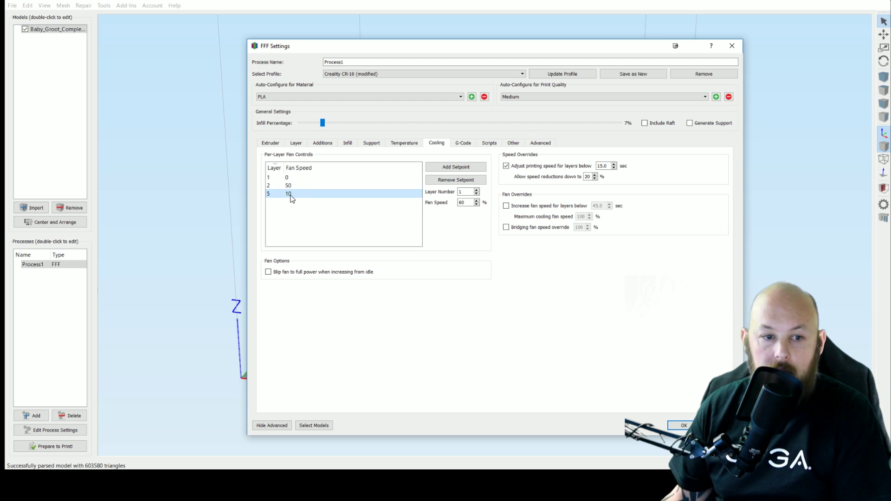
pyautogui.doubleClick(291, 195)
pyautogui.write('100')
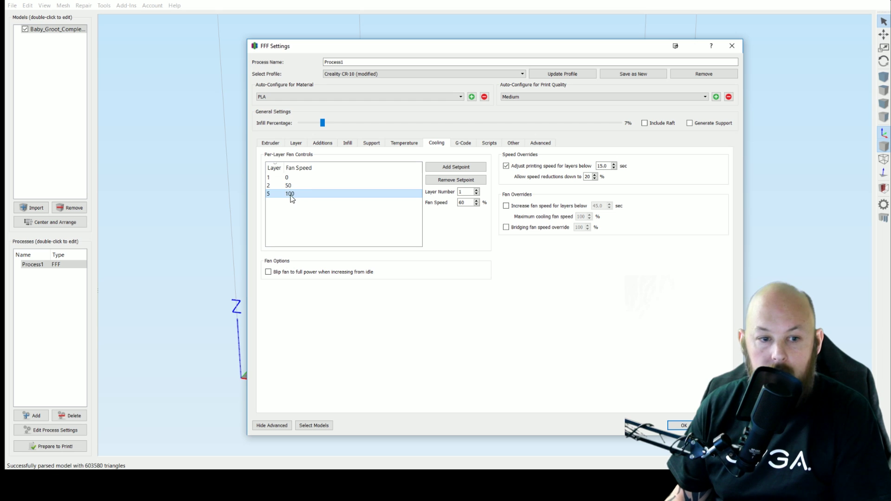
pyautogui.press('Return')
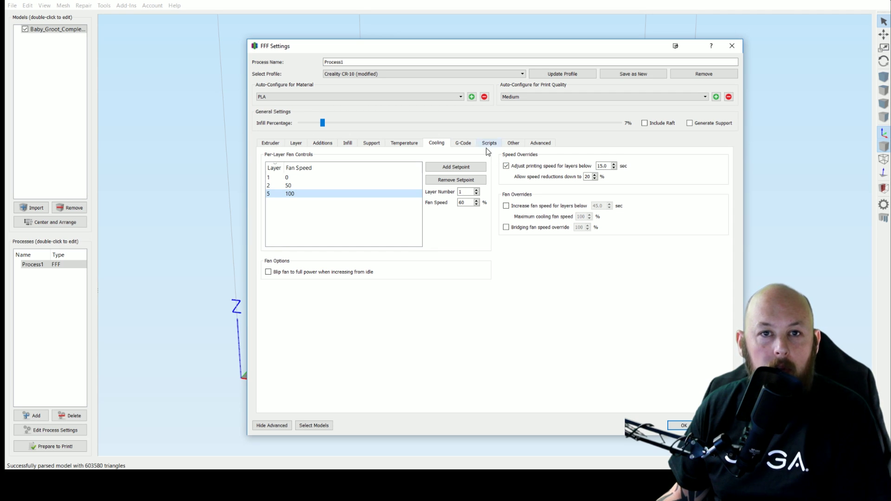
# Step: Check the machine definition's 300 × 300 × 400 mm build volume under G-Code
pyautogui.click(463, 143)
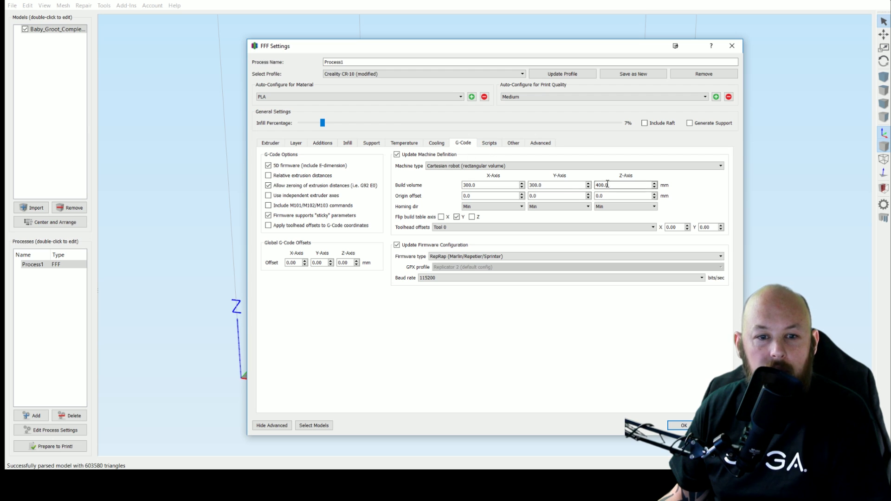
pyautogui.click(488, 144)
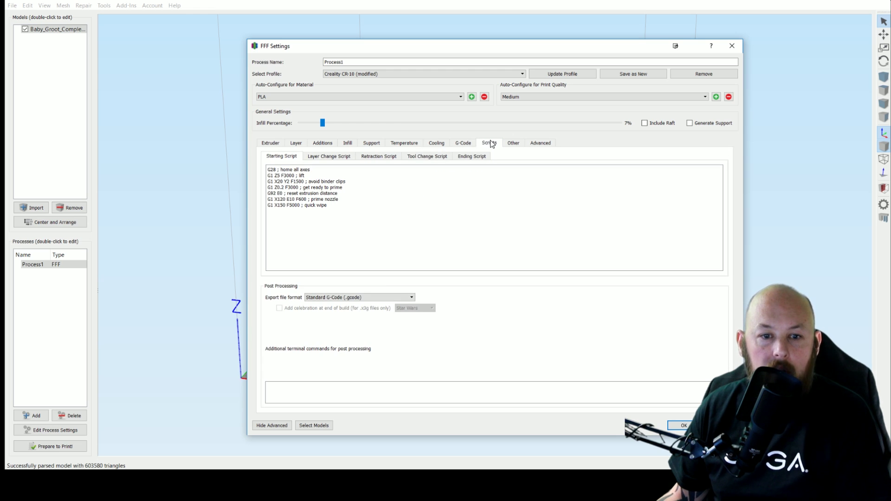
# Step: Read the starting script's binder-clip and priming lines, then view the ending script
pyautogui.moveTo(353, 211); pyautogui.dragTo(231, 155)
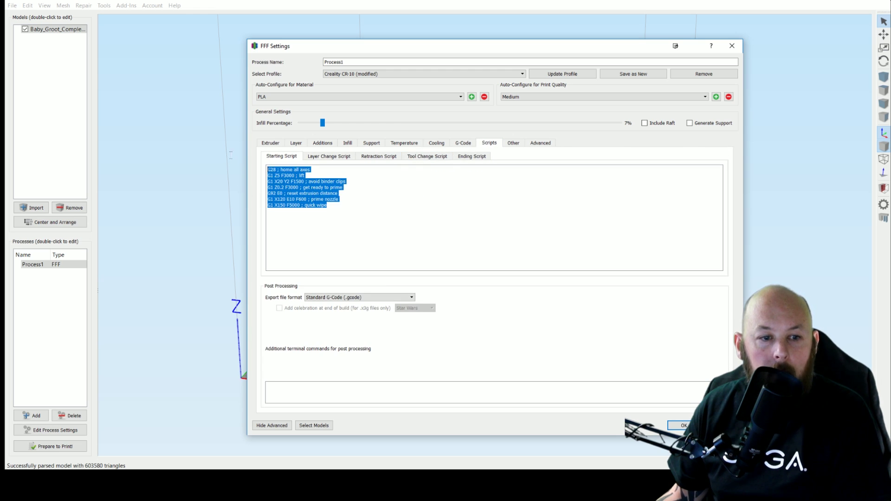
pyautogui.click(320, 205)
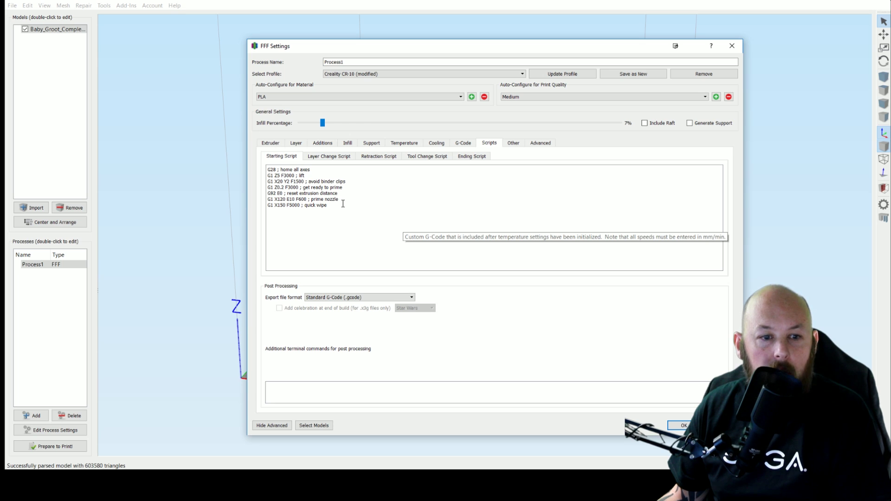
pyautogui.tripleClick(317, 181)
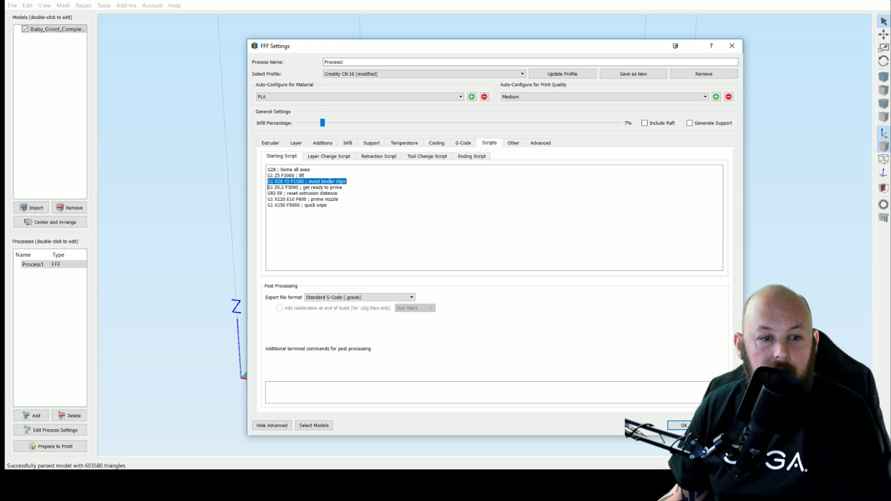
pyautogui.press('Down')
pyautogui.hotkey('shift', 'Home')
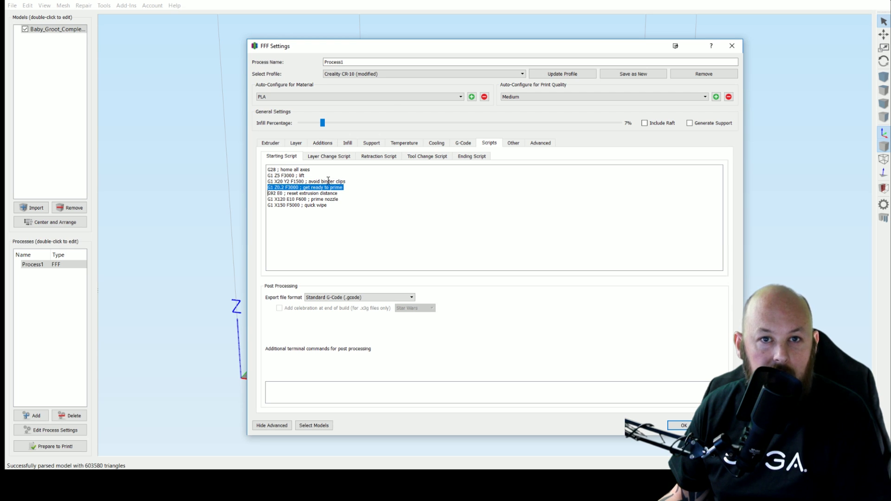
pyautogui.click(351, 209)
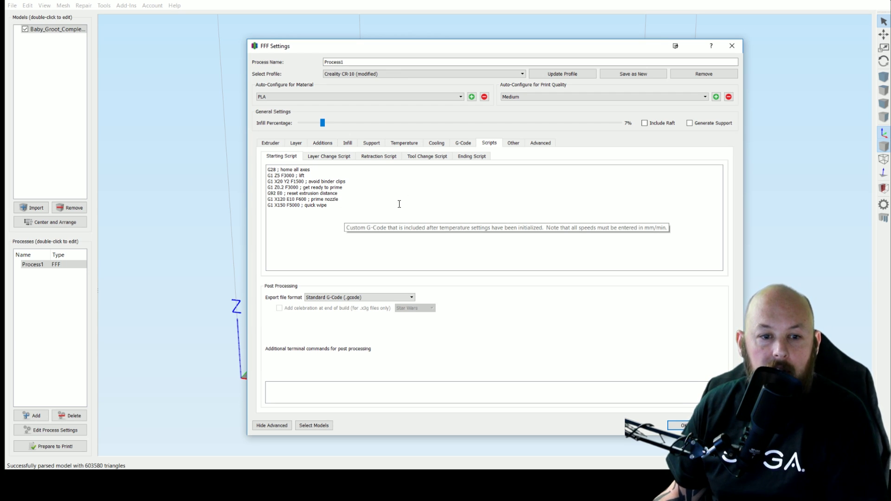
pyautogui.click(470, 157)
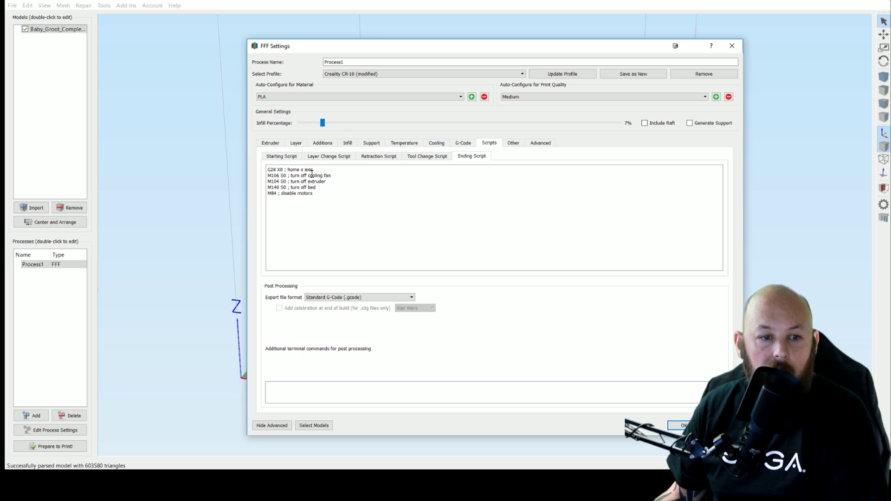
# Step: Check the speed settings, including the 65.0 mm/s default printing speed
pyautogui.click(513, 144)
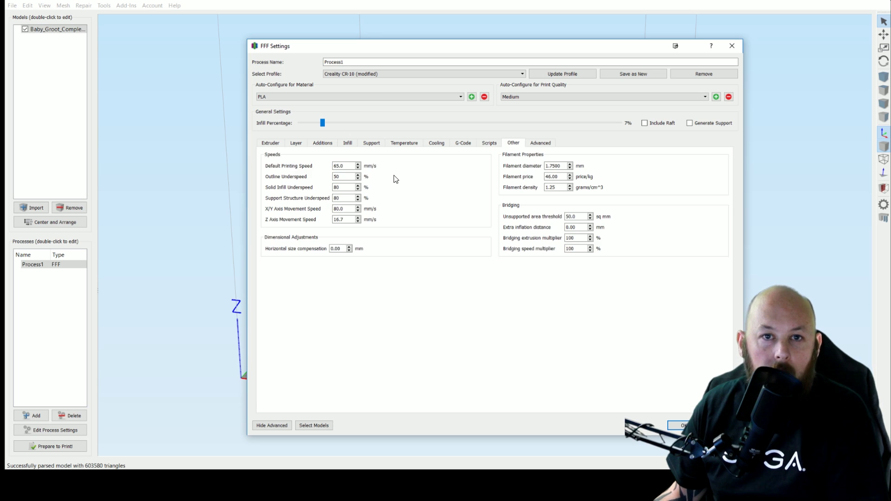
pyautogui.click(345, 167)
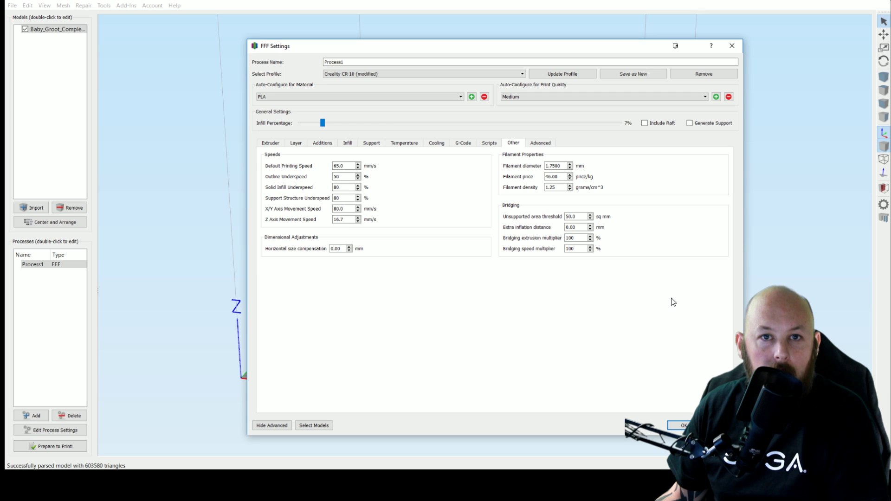
# Step: Look over the Advanced layer modification, ooze control and thin wall settings
pyautogui.hotkey('ctrl', 'Tab')
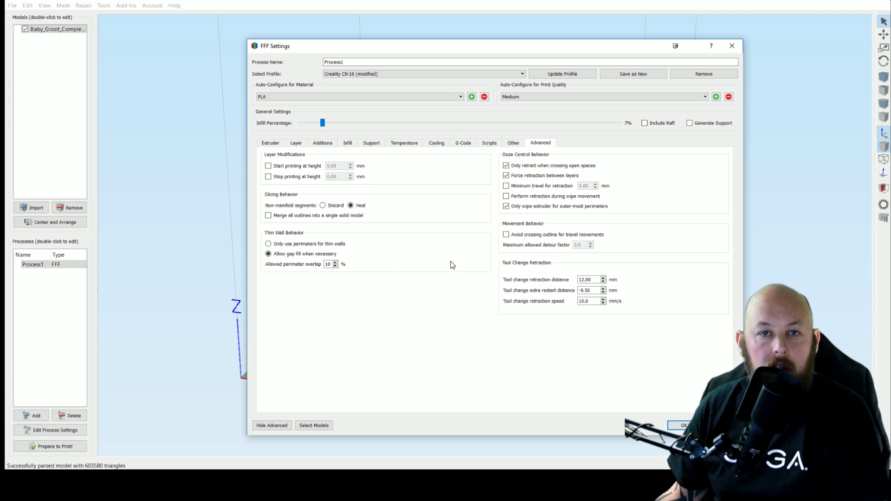
pyautogui.click(270, 143)
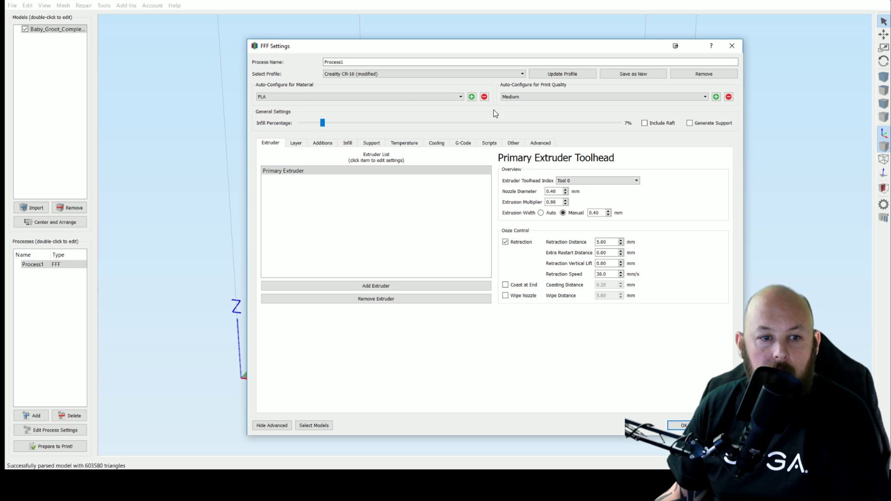
# Step: Load the PETG profile for CR-10, saving the tuned changes to the Creality CR-10 profile
pyautogui.click(453, 73)
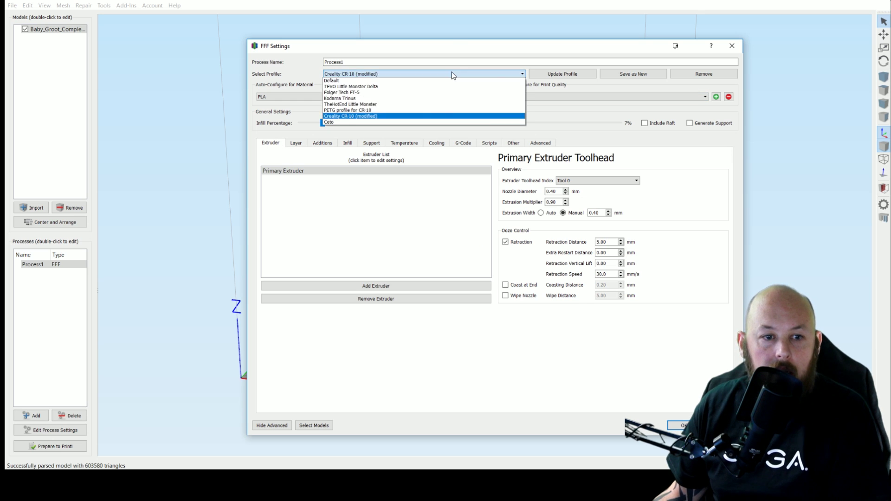
pyautogui.click(430, 110)
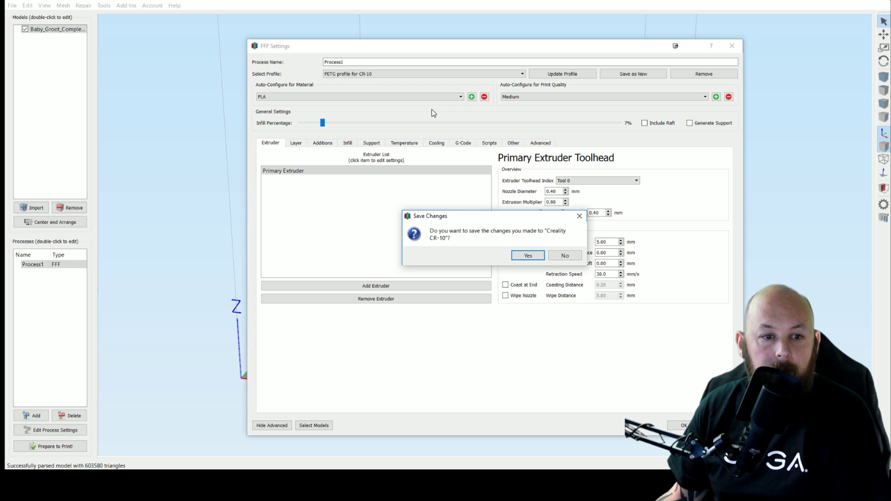
pyautogui.click(527, 258)
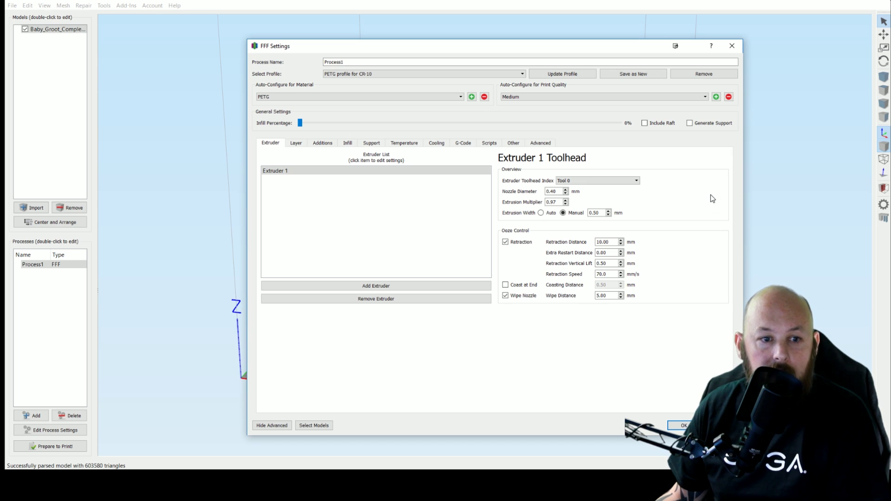
# Step: Review the PETG profile's layer, additions, infill, support, temperature, cooling, scripts and speed/filament settings
pyautogui.click(294, 143)
pyautogui.click(325, 144)
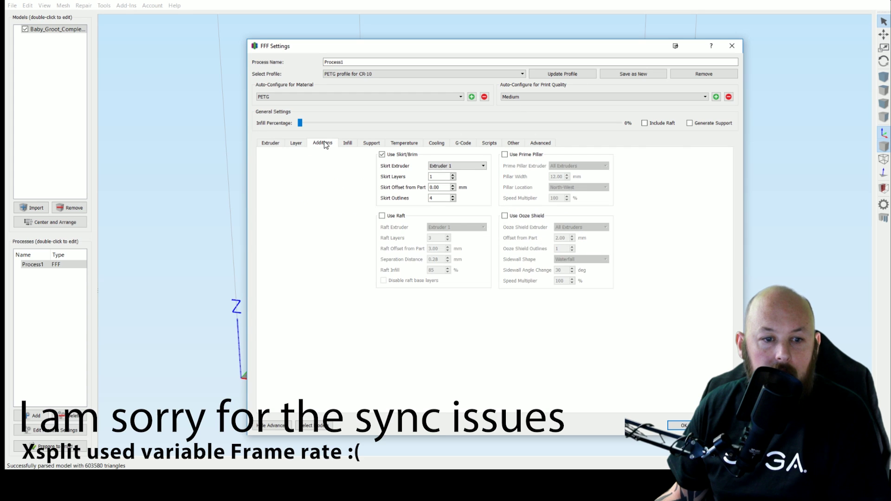
pyautogui.click(347, 144)
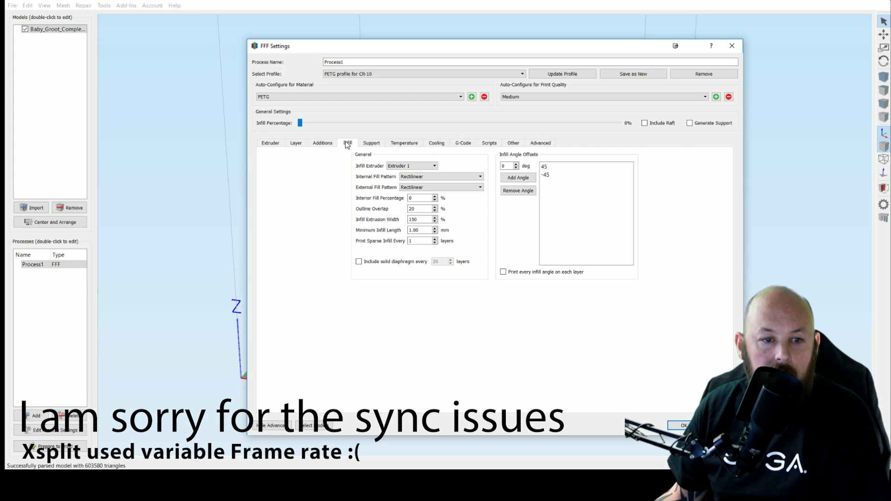
pyautogui.click(371, 144)
pyautogui.click(402, 143)
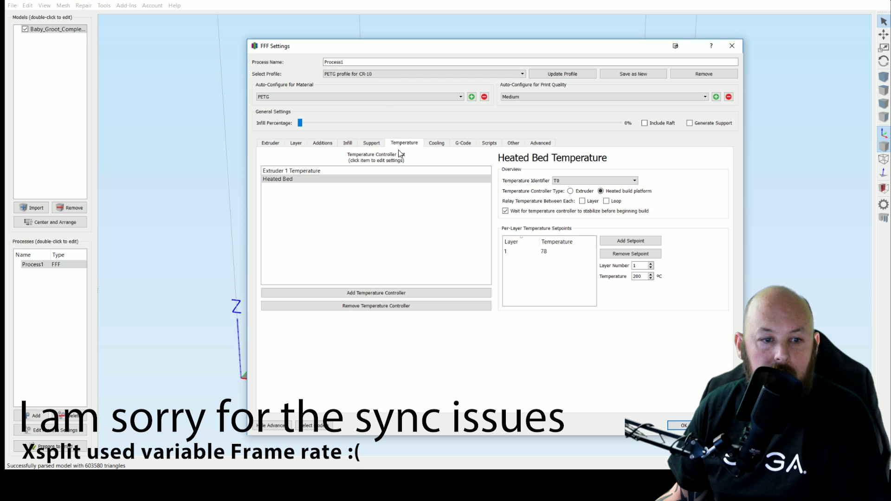
pyautogui.click(437, 144)
pyautogui.click(489, 143)
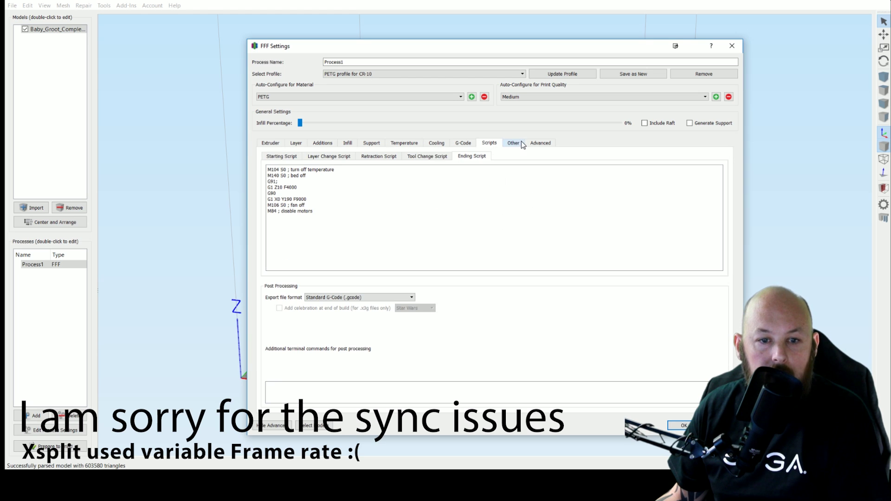
pyautogui.click(514, 143)
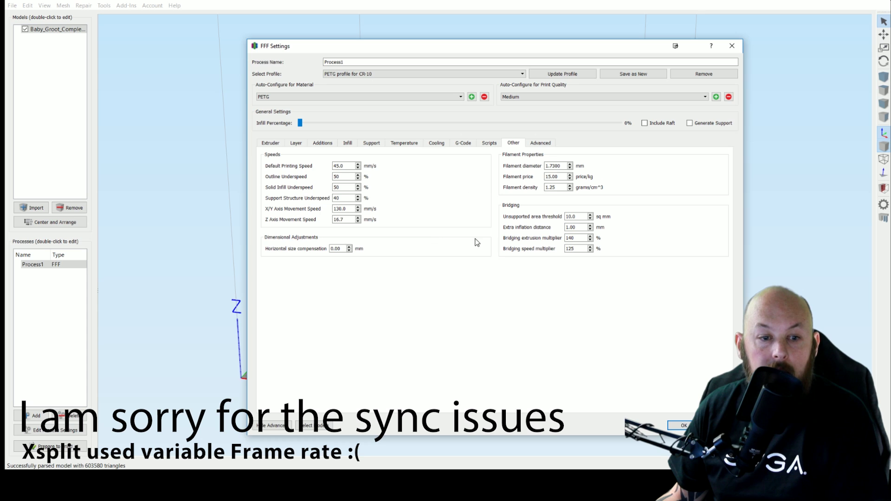
# Step: Show the PETG Advanced settings, including gap fill and 12.00 mm tool change retraction
pyautogui.click(538, 143)
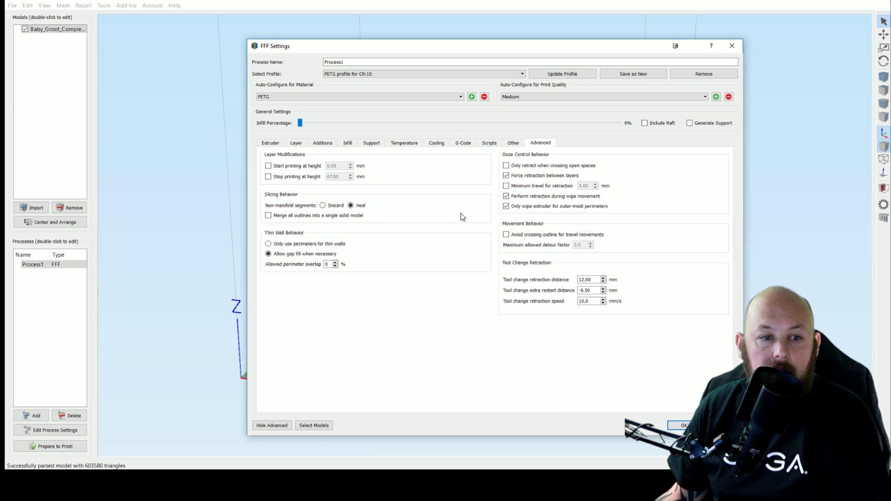